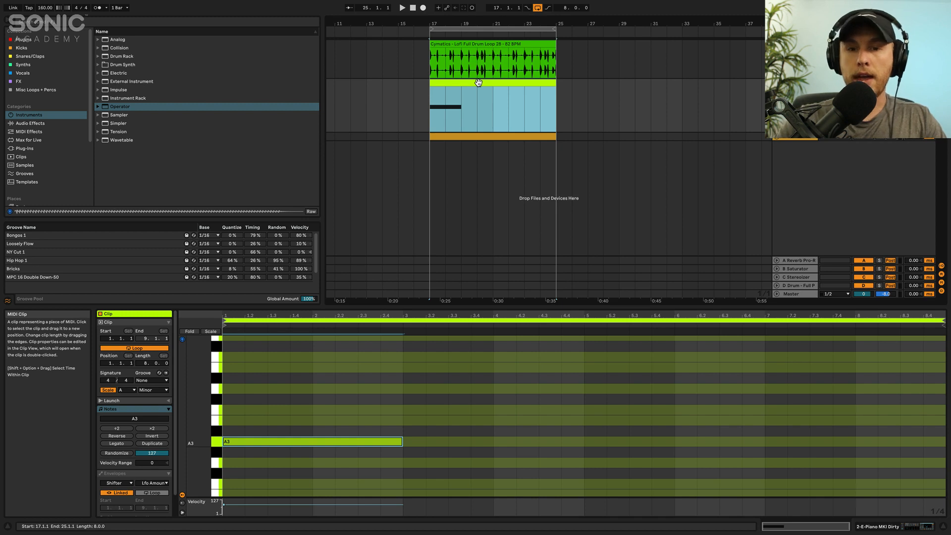
- Delete the existing MIDI clip below the drum loop and play the drum loop on its own from bar 17
{"action": "key", "text": "Delete"}
{"action": "left_click", "coordinate": [431, 65]}
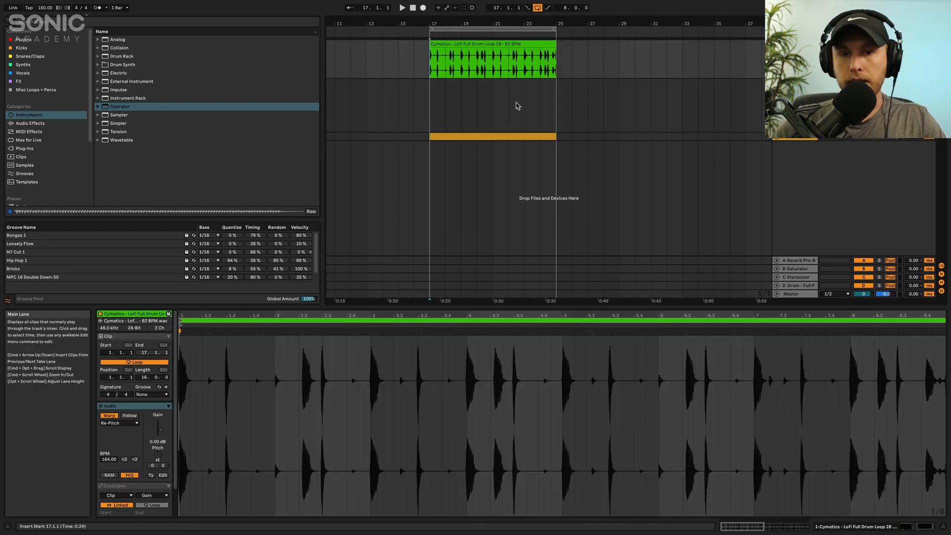
{"action": "key", "text": "space"}
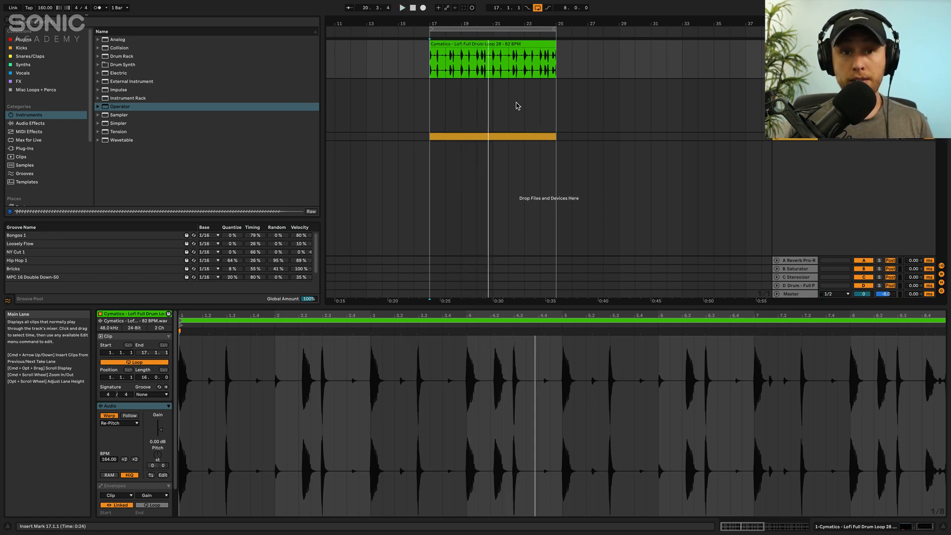
- Insert an empty eight-bar MIDI clip under the drum loop, with a two-bar A3 note at its start
{"action": "left_click_drag", "start_coordinate": [434, 115], "coordinate": [550, 116]}
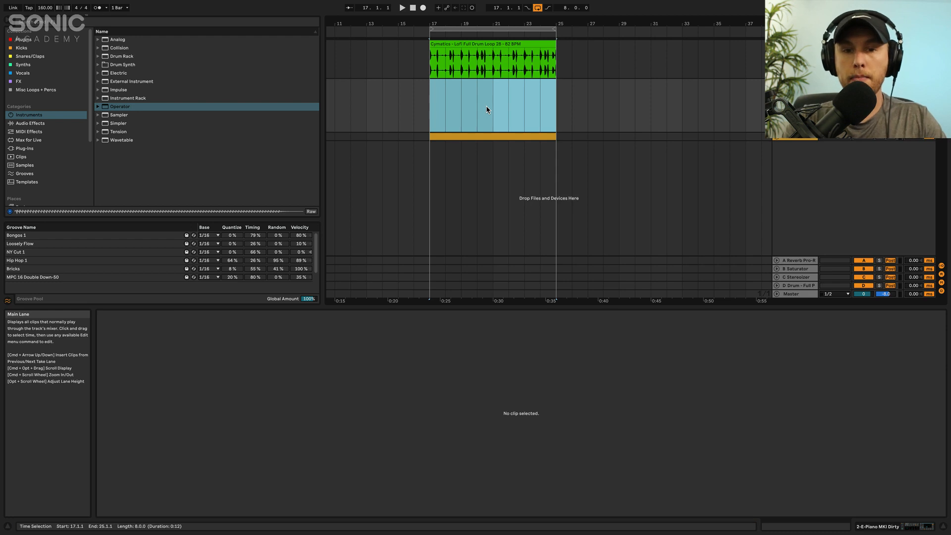
{"action": "key", "text": "super+shift+m"}
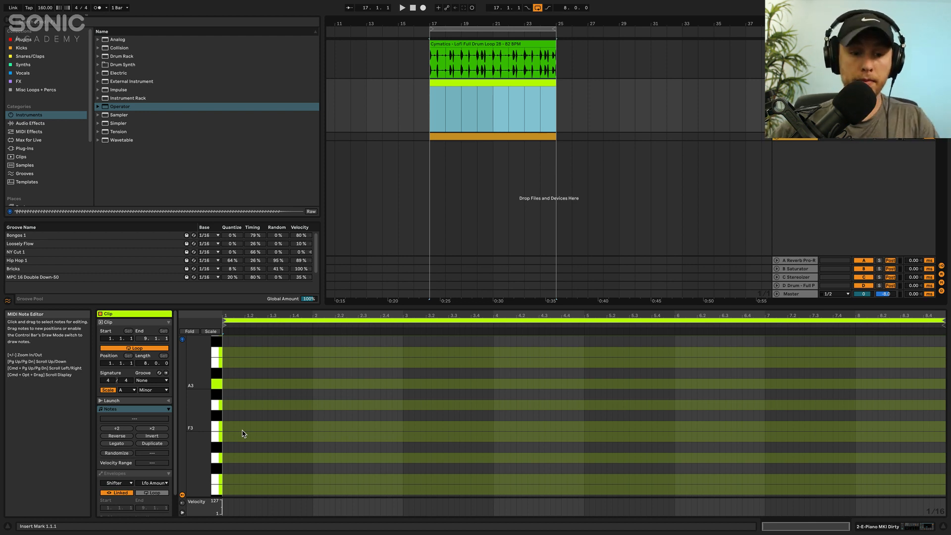
{"action": "scroll", "coordinate": [261, 419], "scroll_direction": "up", "scroll_amount": 2}
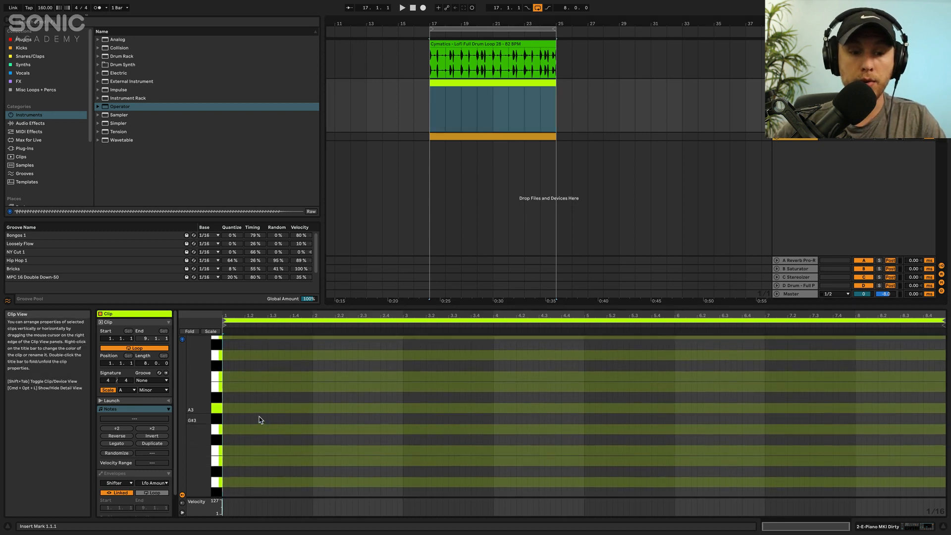
{"action": "double_click", "coordinate": [227, 411]}
{"action": "left_click_drag", "start_coordinate": [248, 410], "coordinate": [403, 414]}
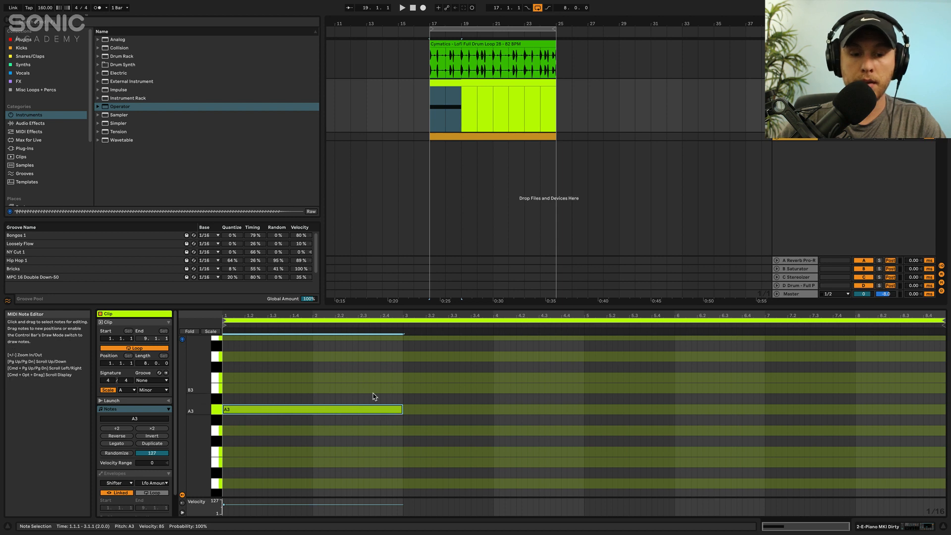
{"action": "key", "text": "space"}
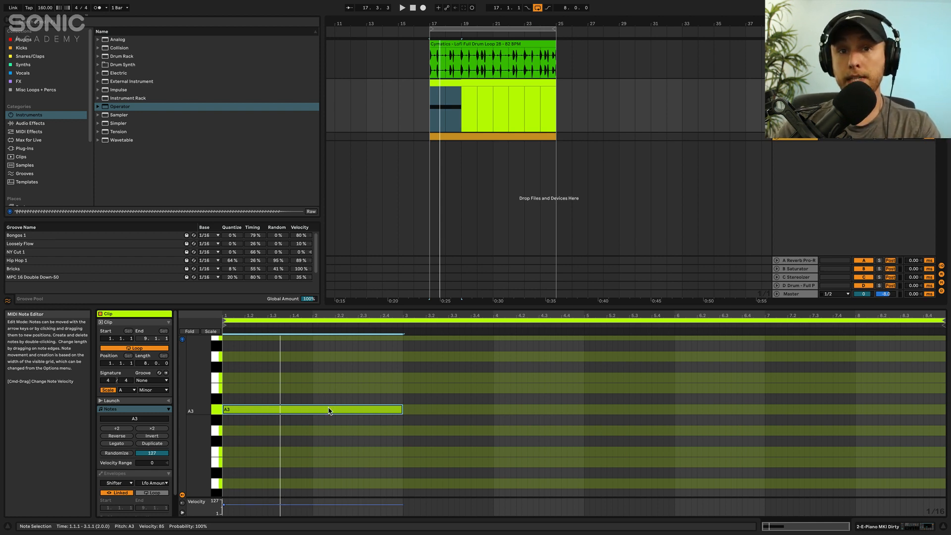
- Duplicate the A3 note and raise the copy three semitones to C4 as the chord's minor third
{"action": "key", "text": "super+v"}
{"action": "key", "text": "Up"}
{"action": "key", "text": "Up"}
{"action": "key", "text": "Up"}
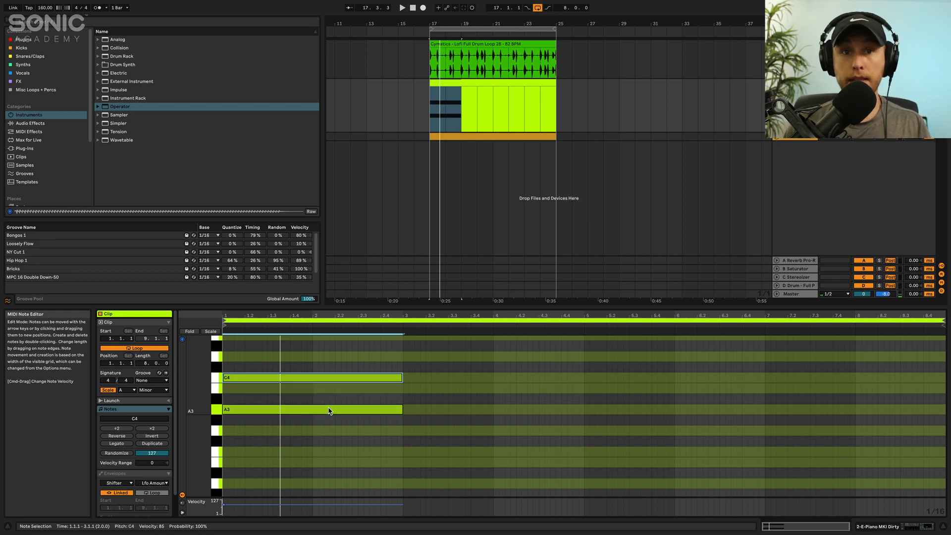
- Duplicate the A3 note and raise the copy seven semitones to E4, completing the first chord, and play it back
{"action": "left_click", "coordinate": [329, 410]}
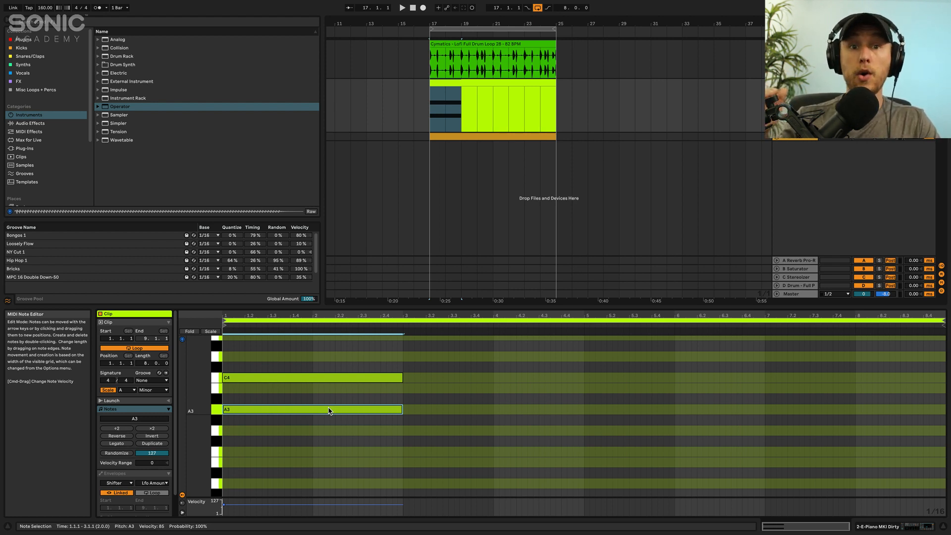
{"action": "key", "text": "super+v"}
{"action": "key", "text": "Up"}
{"action": "key", "text": "Up"}
{"action": "key", "text": "Up"}
{"action": "key", "text": "Up"}
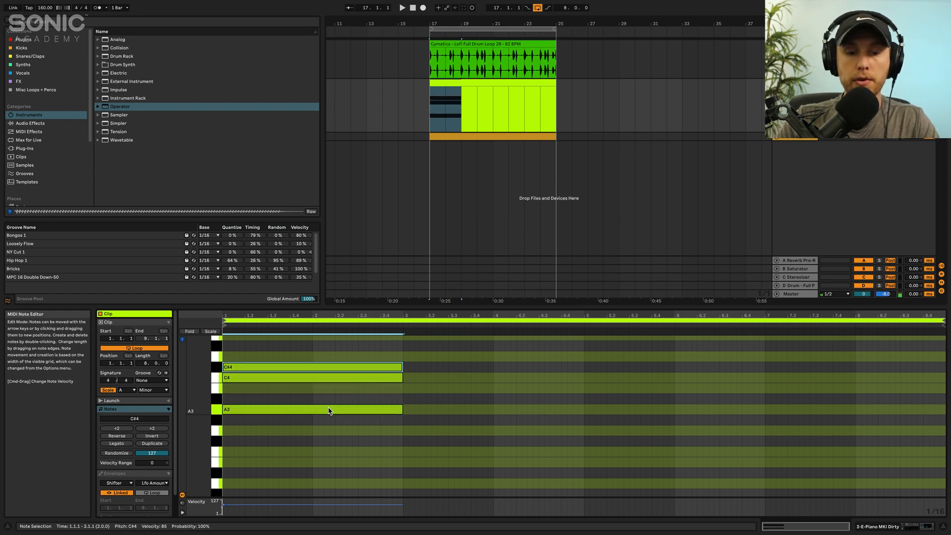
{"action": "key", "text": "Up"}
{"action": "key", "text": "Up"}
{"action": "key", "text": "Up"}
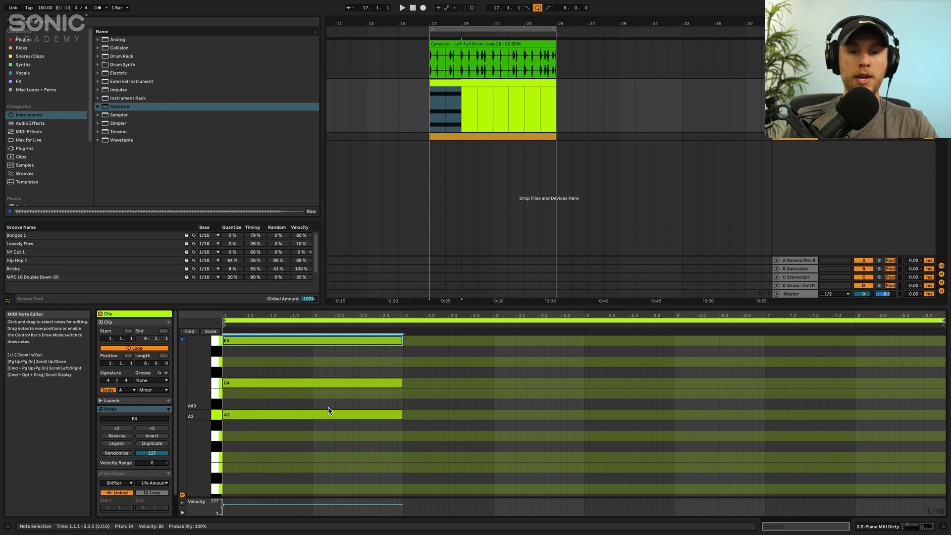
{"action": "key", "text": "space"}
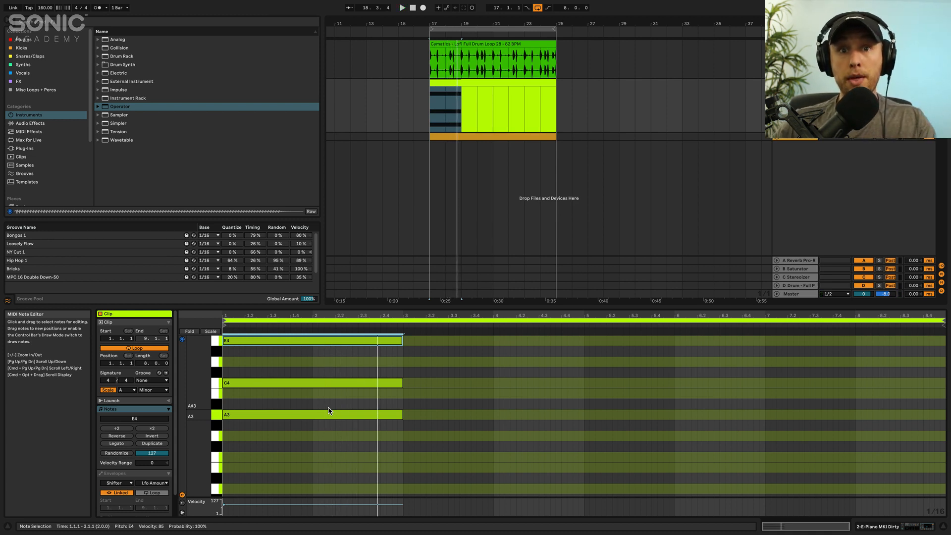
- Draw a two-bar F3 note starting at bar 3 and place a copy of it three semitones higher at G#3
{"action": "double_click", "coordinate": [406, 458]}
{"action": "left_click_drag", "start_coordinate": [410, 457], "coordinate": [586, 467]}
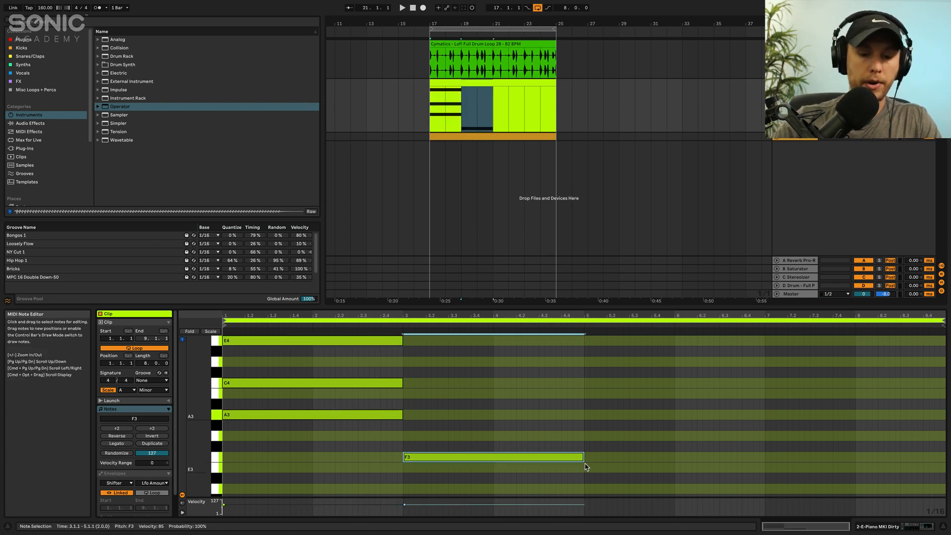
{"action": "key", "text": "super+v"}
{"action": "key", "text": "Up"}
{"action": "key", "text": "Up"}
{"action": "key", "text": "Up"}
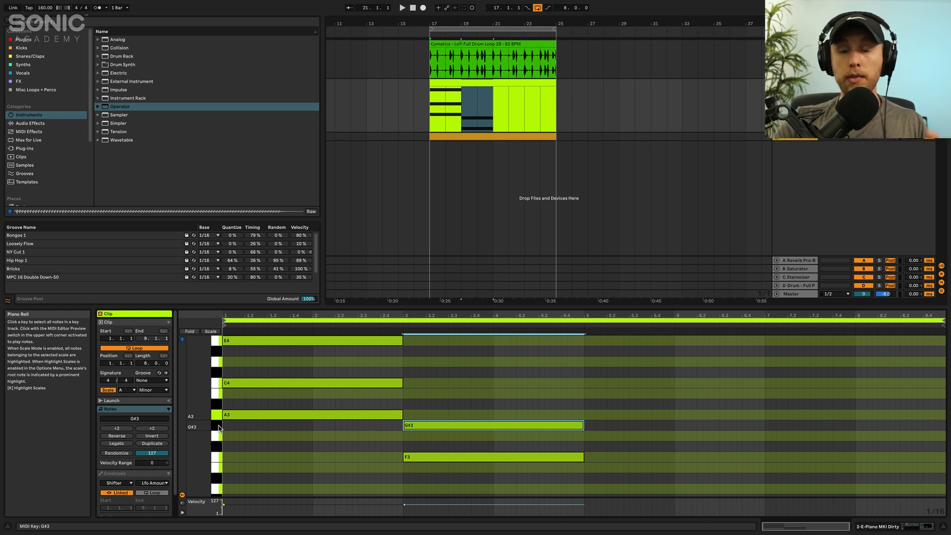
- Move the G#3 note of the second chord back to its root and up four semitones to A3
{"action": "key", "text": "Down"}
{"action": "key", "text": "Down"}
{"action": "key", "text": "Down"}
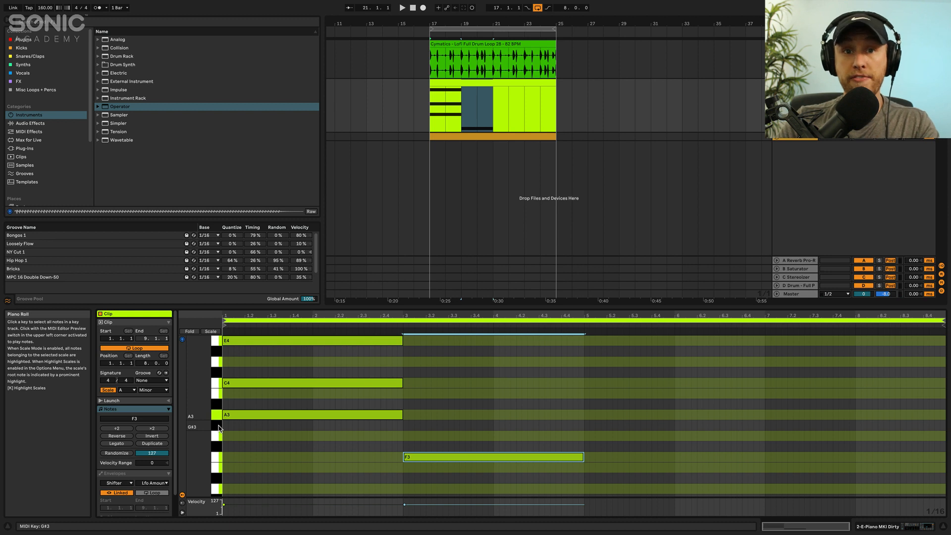
{"action": "key", "text": "Up"}
{"action": "key", "text": "Up"}
{"action": "key", "text": "Up"}
{"action": "key", "text": "Up"}
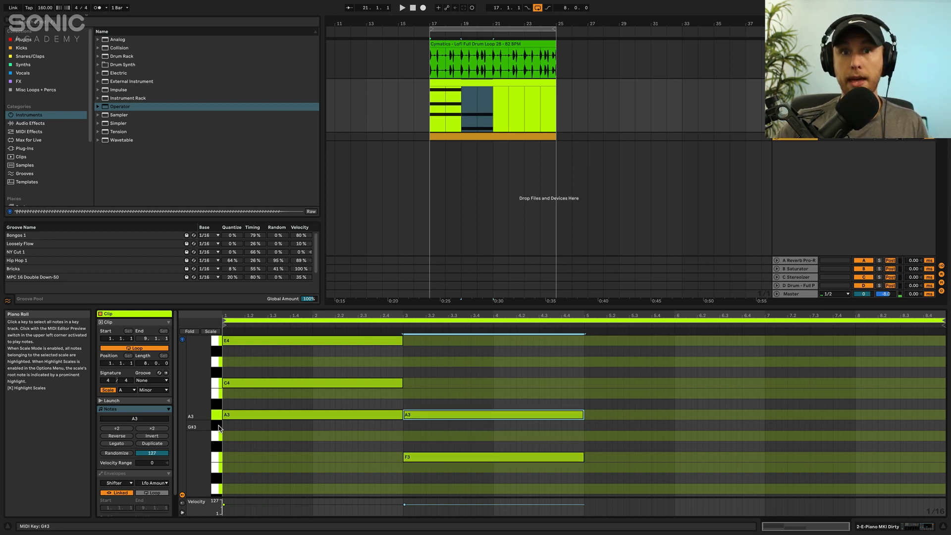
- Duplicate the F3 note at bar 3 up seven semitones to C4 and play back the first two chords
{"action": "left_click", "coordinate": [441, 458]}
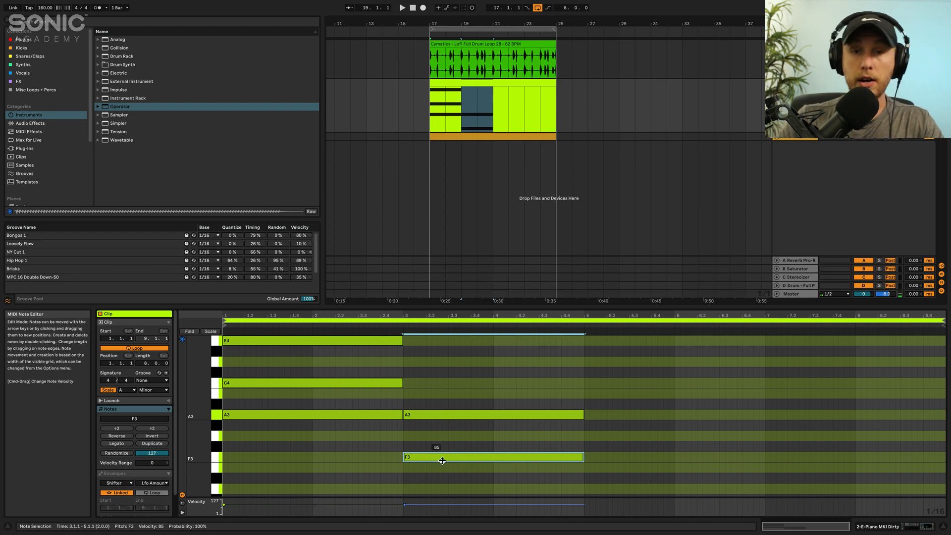
{"action": "key", "text": "Up"}
{"action": "key", "text": "Up"}
{"action": "key", "text": "Up"}
{"action": "key", "text": "Up"}
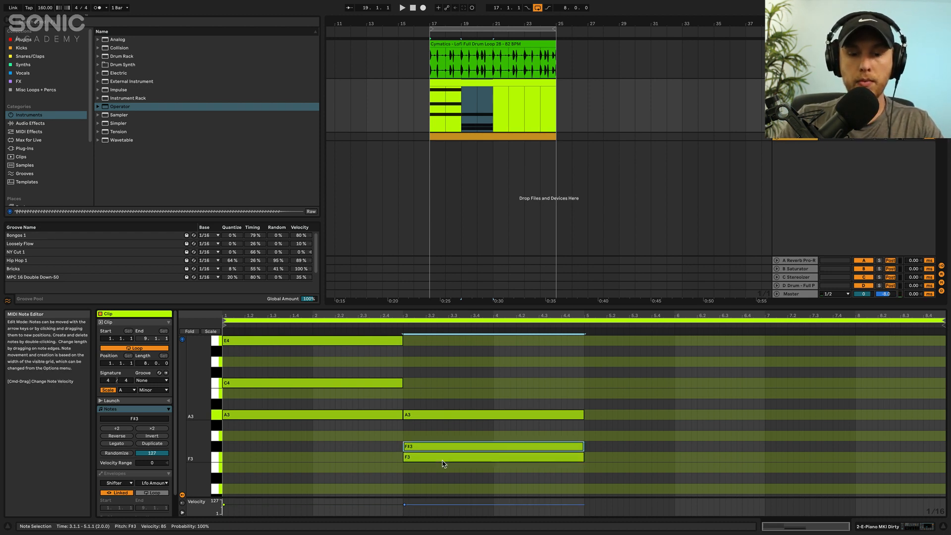
{"action": "key", "text": "Up"}
{"action": "key", "text": "Up"}
{"action": "key", "text": "Up"}
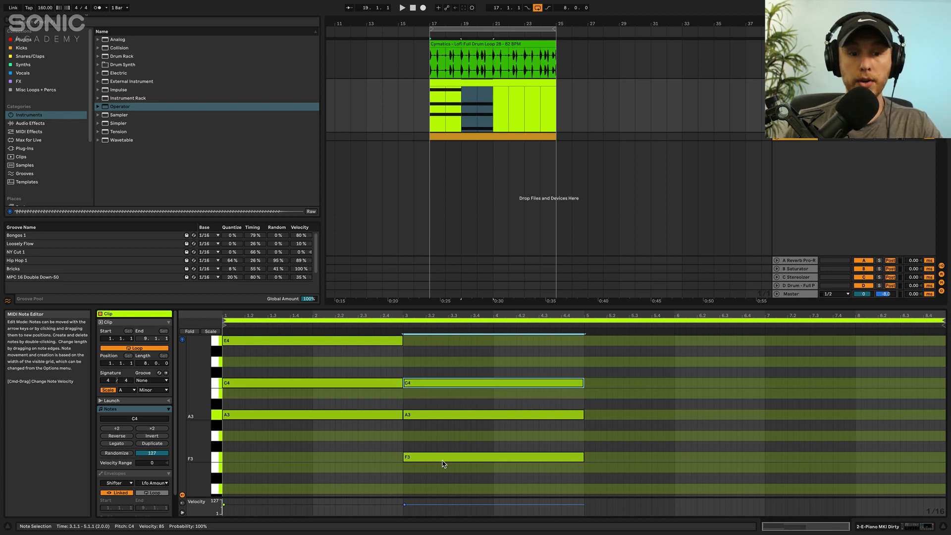
{"action": "key", "text": "space"}
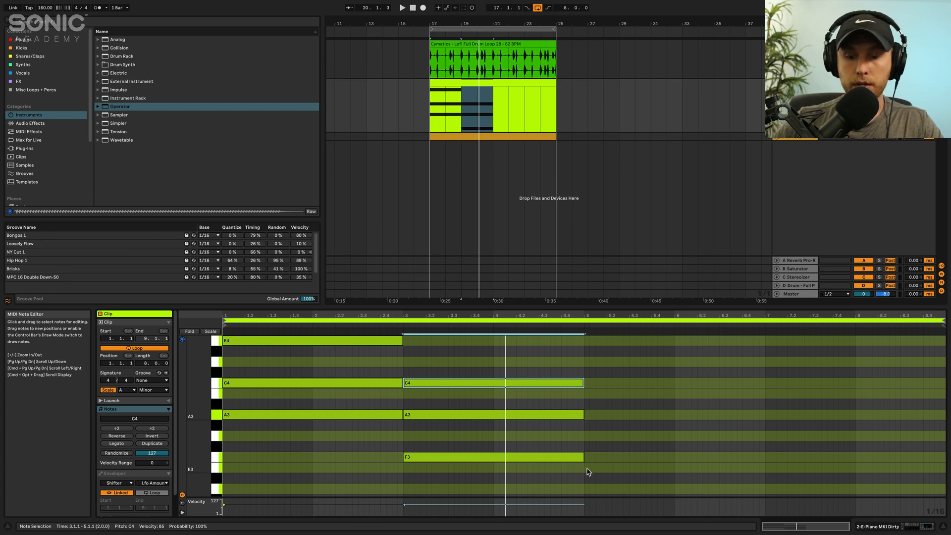
- Draw a two-bar E3 note starting at bar 5 and add a copy three semitones higher at G3
{"action": "double_click", "coordinate": [588, 467]}
{"action": "left_click_drag", "start_coordinate": [587, 468], "coordinate": [784, 476]}
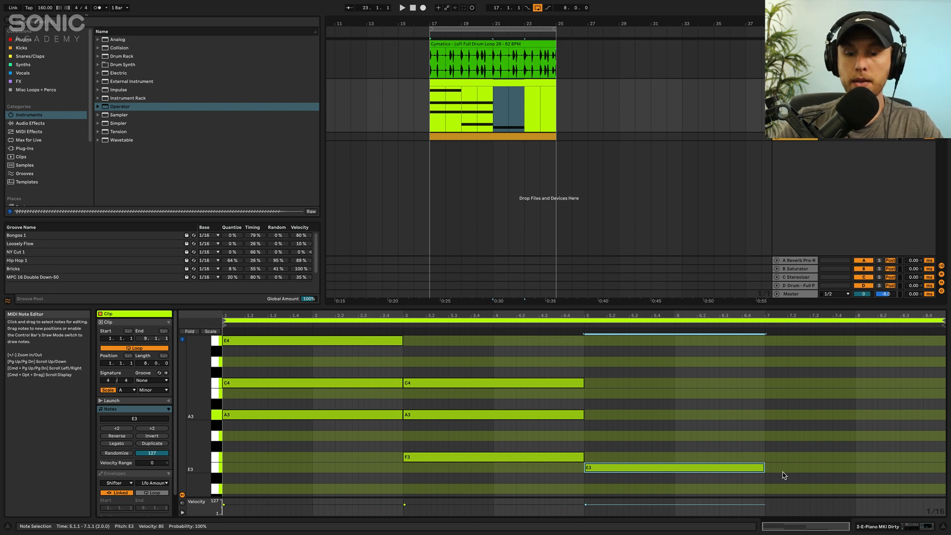
{"action": "key", "text": "alt+Up"}
{"action": "key", "text": "Up"}
{"action": "key", "text": "Up"}
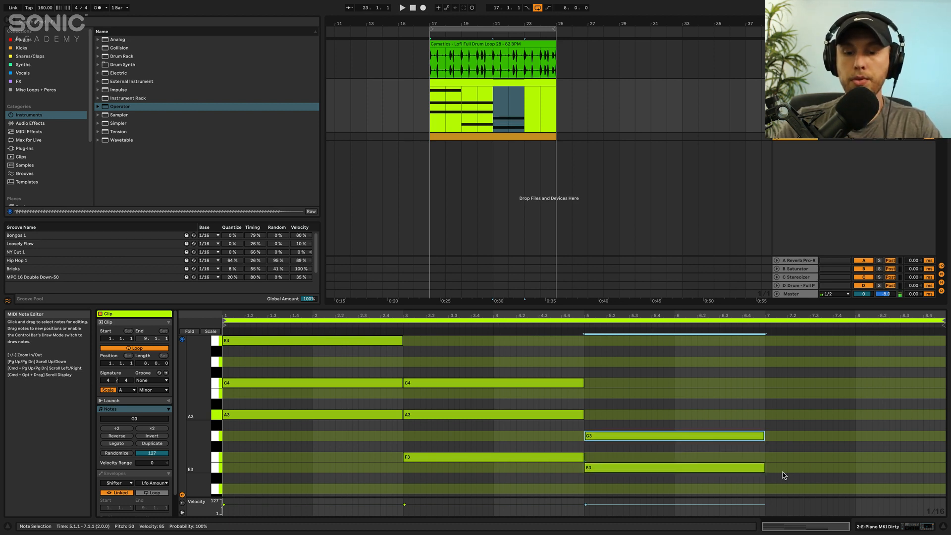
- Duplicate the E3 note at bar 5 up seven semitones to B3 to complete the third chord
{"action": "left_click", "coordinate": [714, 468]}
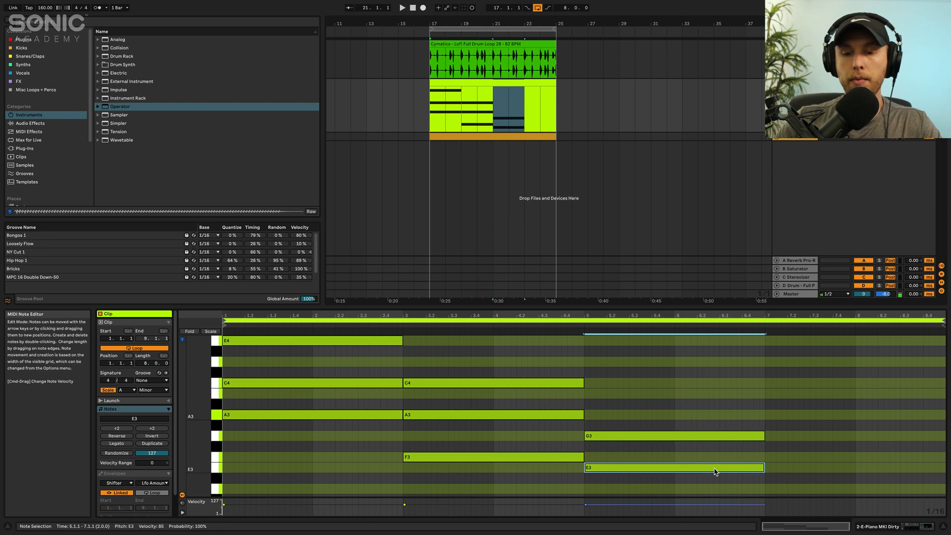
{"action": "key", "text": "alt+Up"}
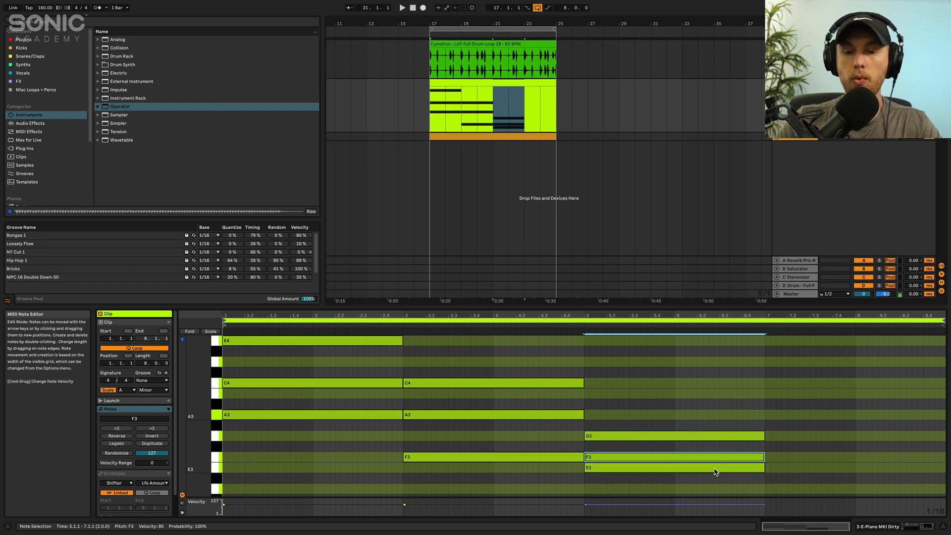
{"action": "key", "text": "Up"}
{"action": "key", "text": "Up"}
{"action": "key", "text": "Up"}
{"action": "key", "text": "Up"}
{"action": "key", "text": "Up"}
{"action": "key", "text": "Up"}
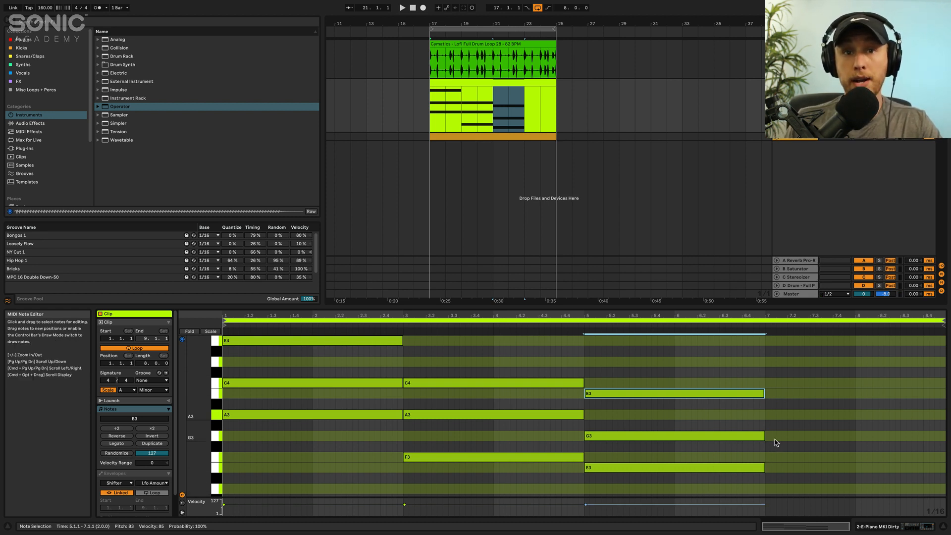
- Draw a two-bar F3 note starting at bar 7 and add a copy four semitones higher at A3
{"action": "double_click", "coordinate": [768, 457]}
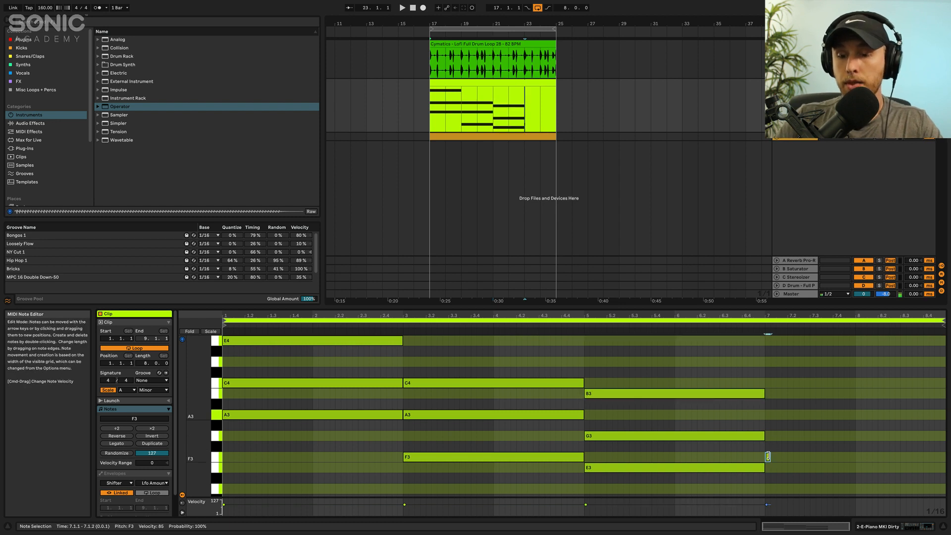
{"action": "left_click_drag", "start_coordinate": [769, 456], "coordinate": [945, 470]}
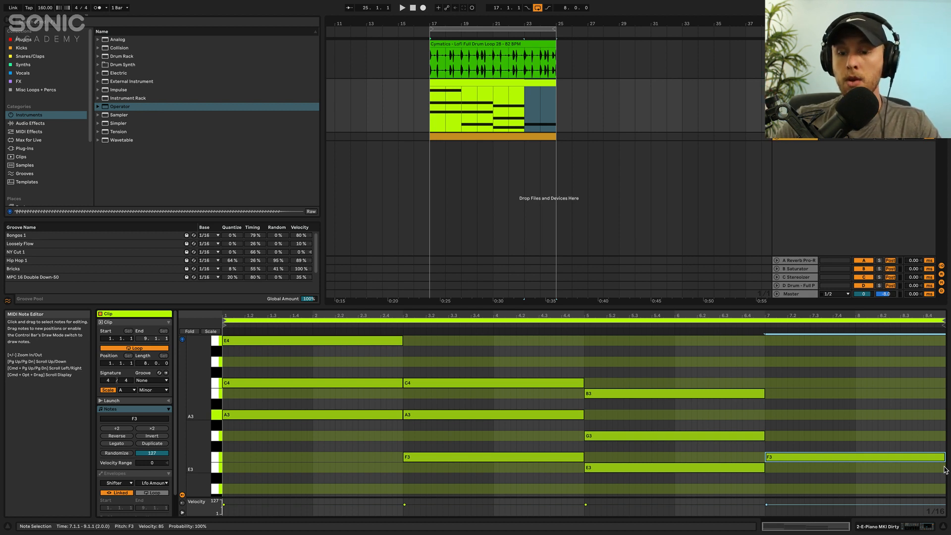
{"action": "key", "text": "super+c"}
{"action": "key", "text": "super+v"}
{"action": "key", "text": "Up"}
{"action": "key", "text": "Up"}
{"action": "key", "text": "Up"}
{"action": "key", "text": "Up"}
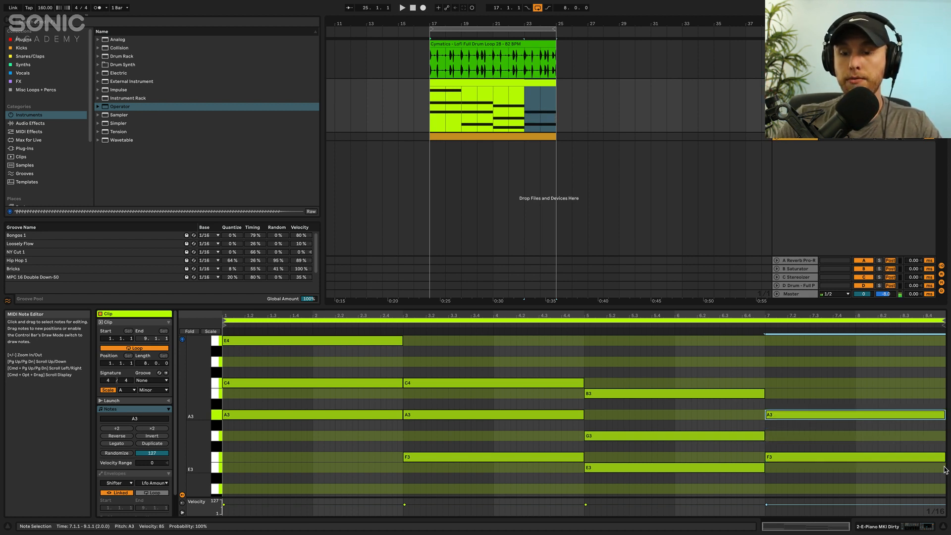
- Duplicate the F3 note at bar 7 up seven semitones to C4 and play back the full progression
{"action": "left_click", "coordinate": [925, 459]}
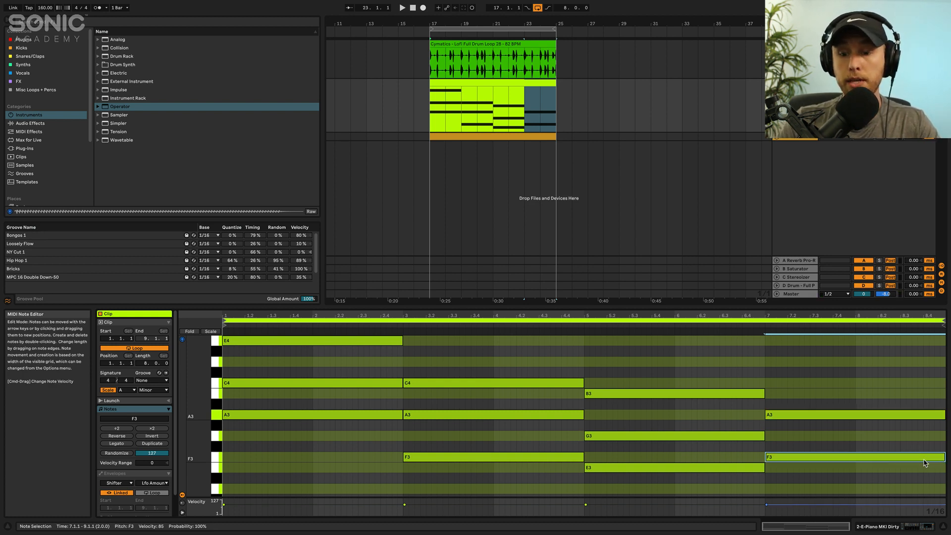
{"action": "key", "text": "Up"}
{"action": "key", "text": "Up"}
{"action": "key", "text": "Up"}
{"action": "key", "text": "Up"}
{"action": "key", "text": "Up"}
{"action": "key", "text": "Up"}
{"action": "key", "text": "Up"}
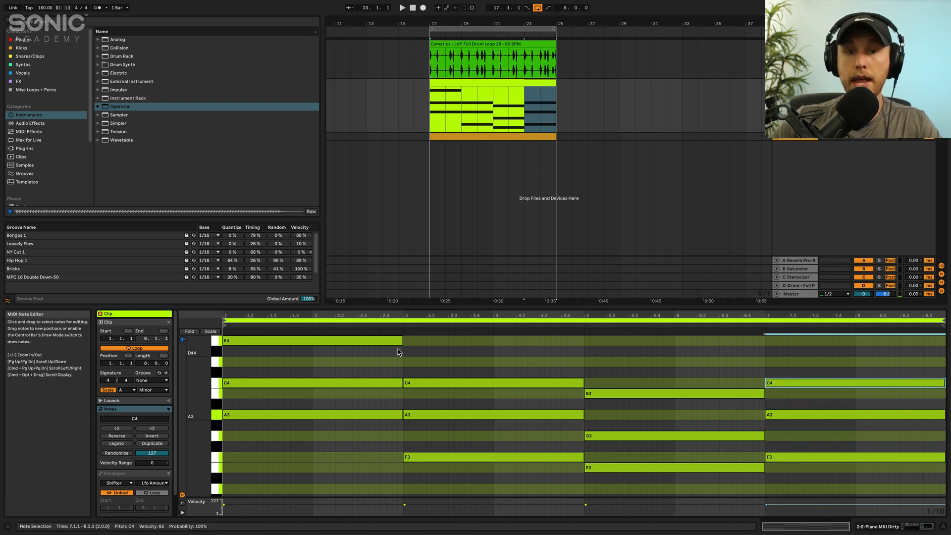
{"action": "key", "text": "space"}
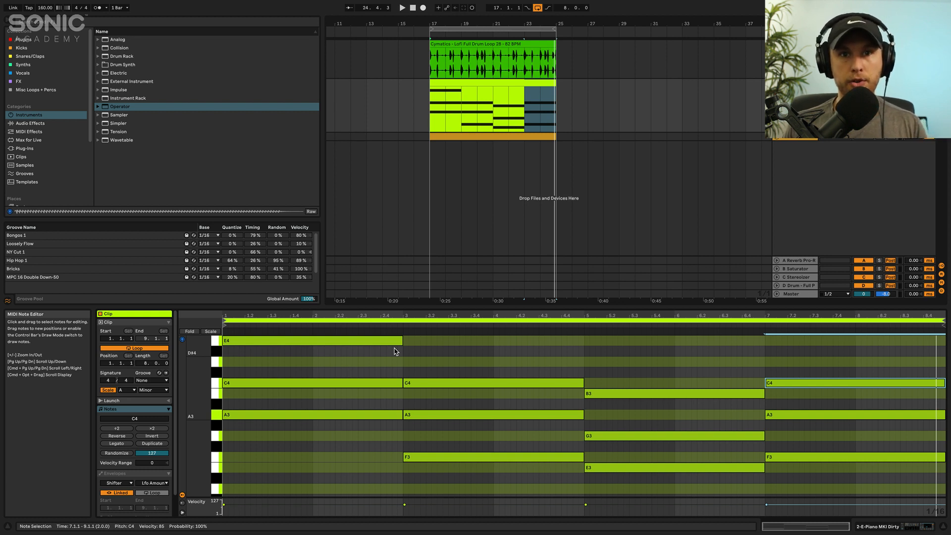
- Select the root notes A3, F3, E3 and F3 of the four chords to examine them, and clear the selection
{"action": "scroll", "coordinate": [395, 351], "scroll_direction": "down", "scroll_amount": 1}
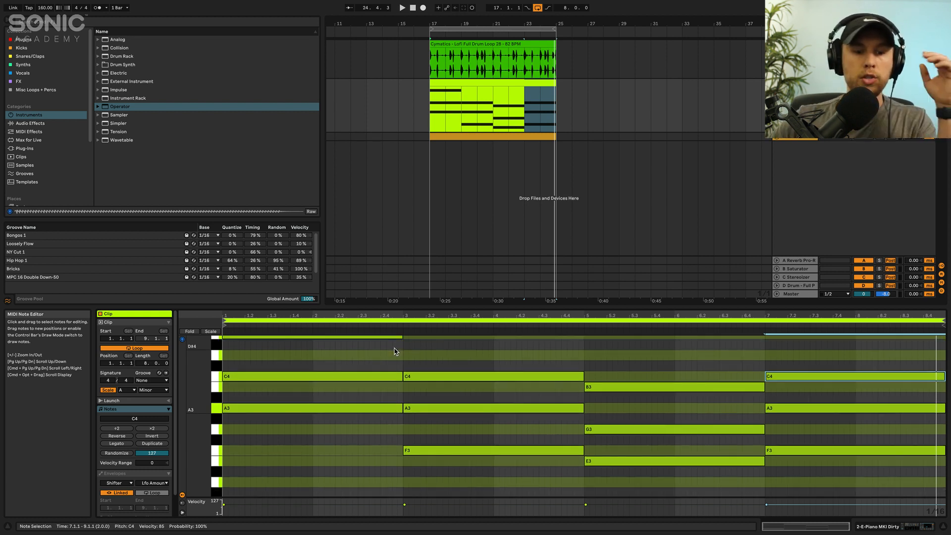
{"action": "left_click", "coordinate": [315, 407]}
{"action": "left_click", "coordinate": [435, 450], "text": "shift"}
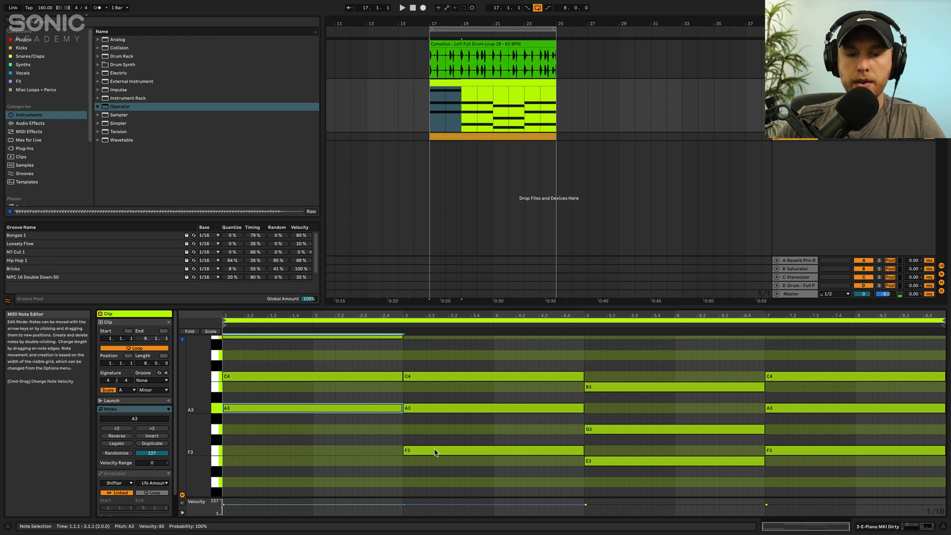
{"action": "left_click", "coordinate": [635, 464], "text": "shift"}
{"action": "left_click", "coordinate": [803, 450], "text": "shift"}
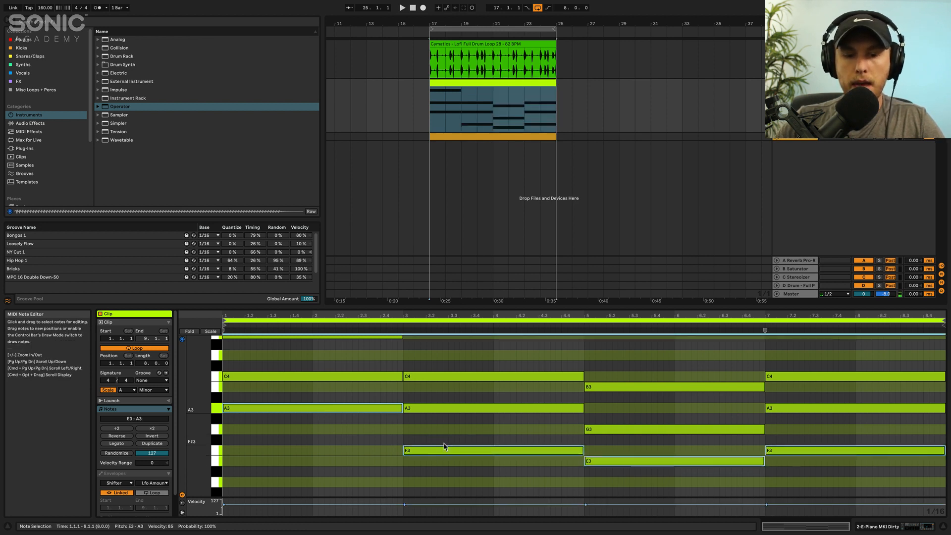
{"action": "left_click", "coordinate": [331, 442]}
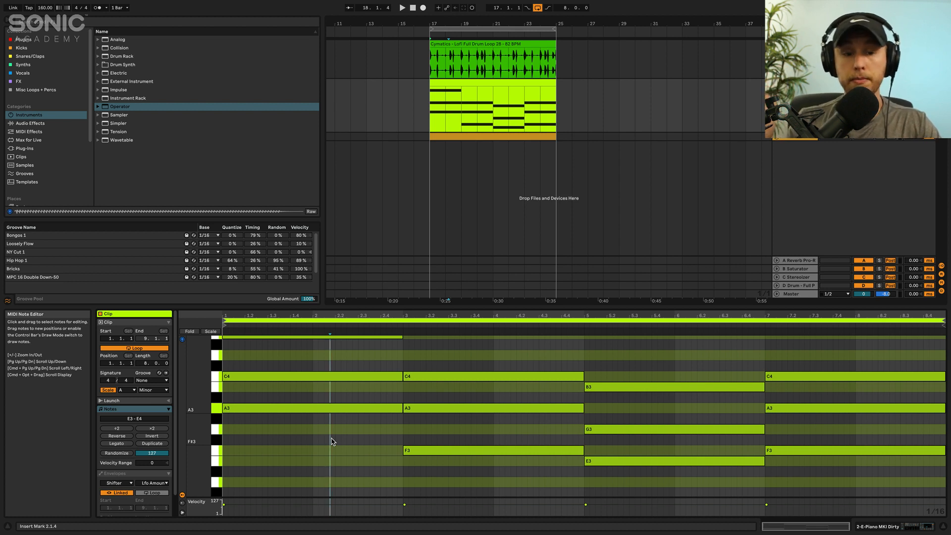
- Duplicate the A3 note at bar 1 down two semitones to G3 to add the seventh to the first chord
{"action": "left_click", "coordinate": [340, 409]}
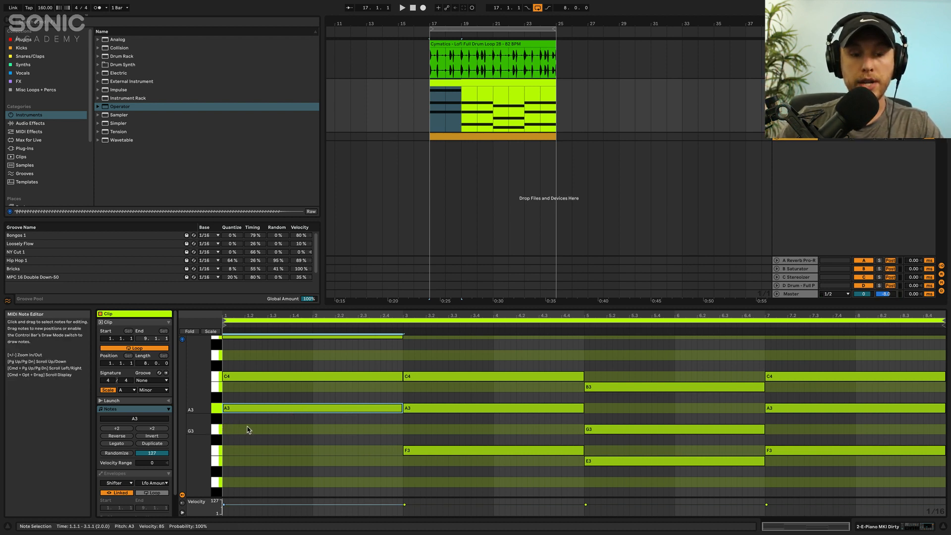
{"action": "scroll", "coordinate": [297, 446], "scroll_direction": "up", "scroll_amount": 1}
{"action": "left_click", "coordinate": [310, 451]}
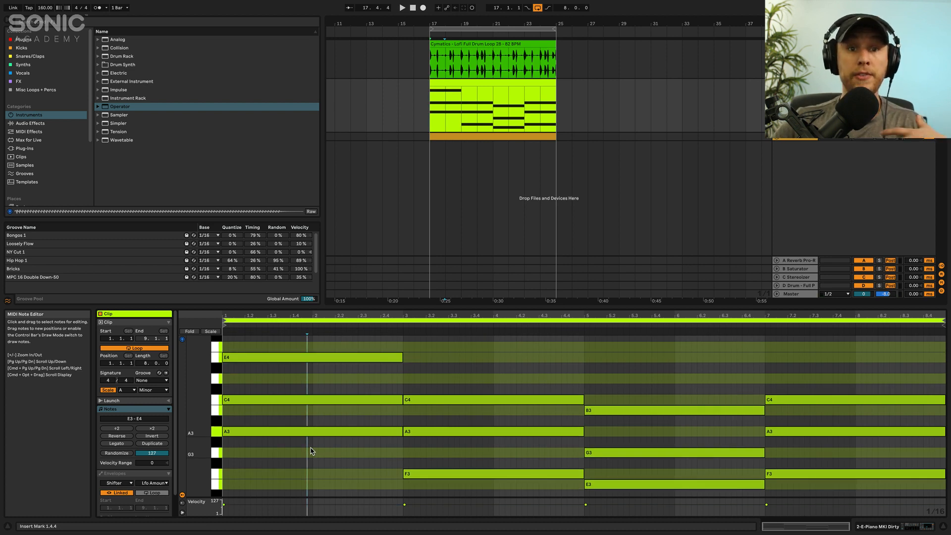
{"action": "left_click_drag", "start_coordinate": [308, 450], "coordinate": [303, 356]}
{"action": "left_click", "coordinate": [276, 433]}
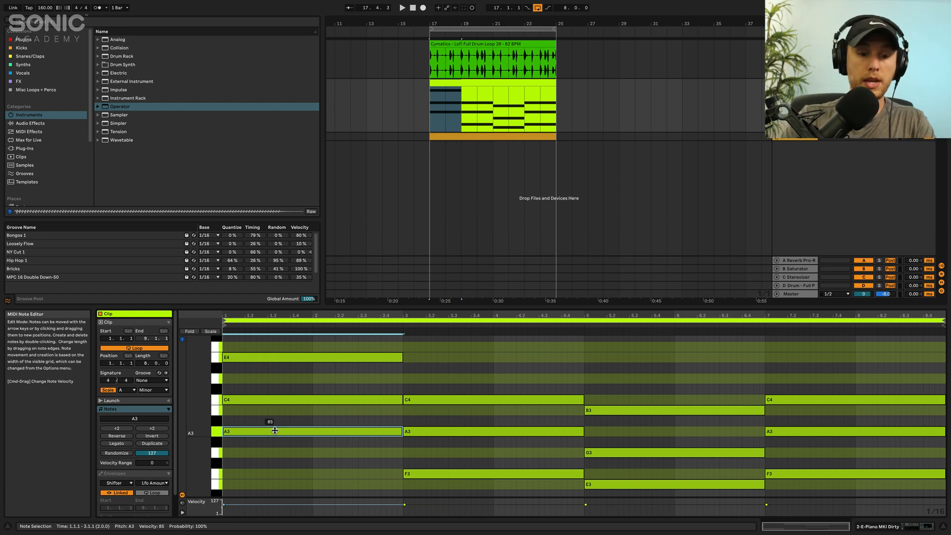
{"action": "key", "text": "Down"}
{"action": "key", "text": "Down"}
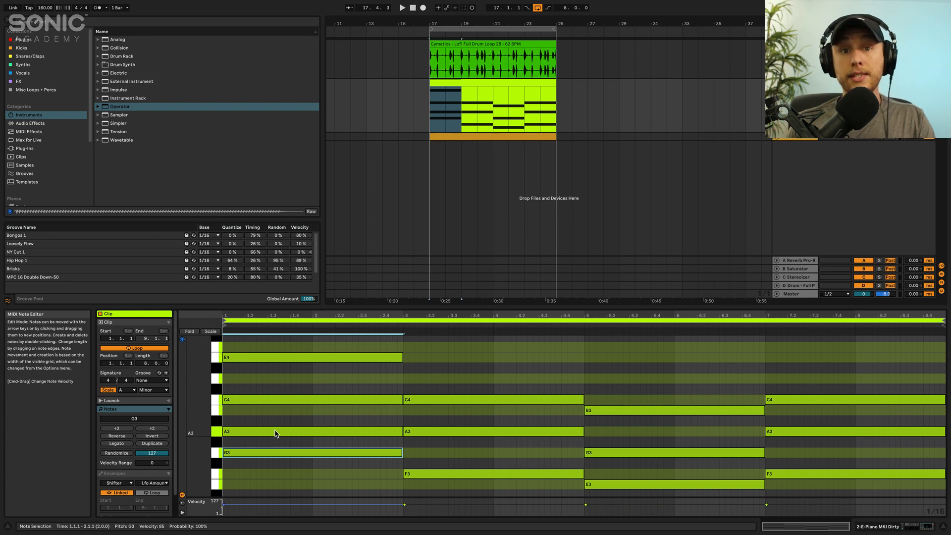
- Duplicate the F3 note at bar 3 down one semitone to E3 to add the seventh to the second chord
{"action": "scroll", "coordinate": [448, 430], "scroll_direction": "down", "scroll_amount": 3}
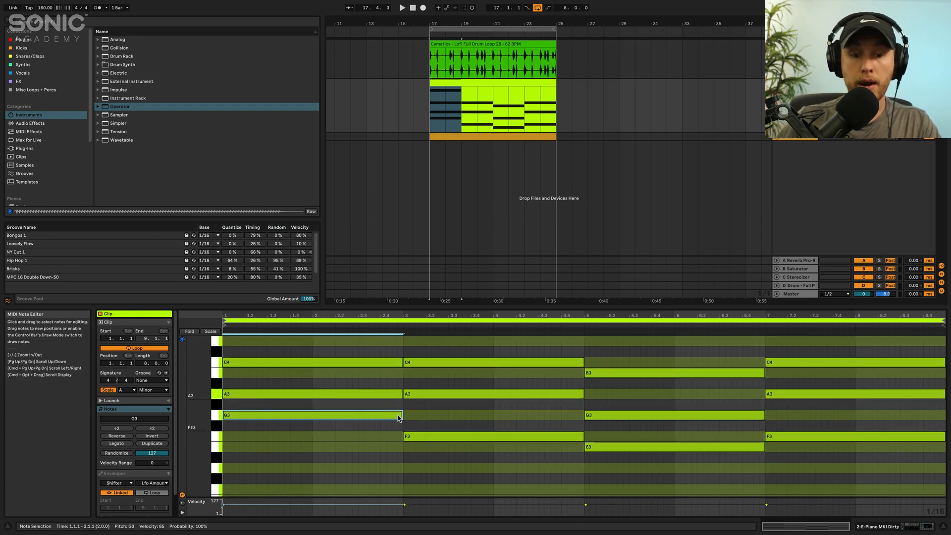
{"action": "left_click_drag", "start_coordinate": [418, 355], "coordinate": [420, 436]}
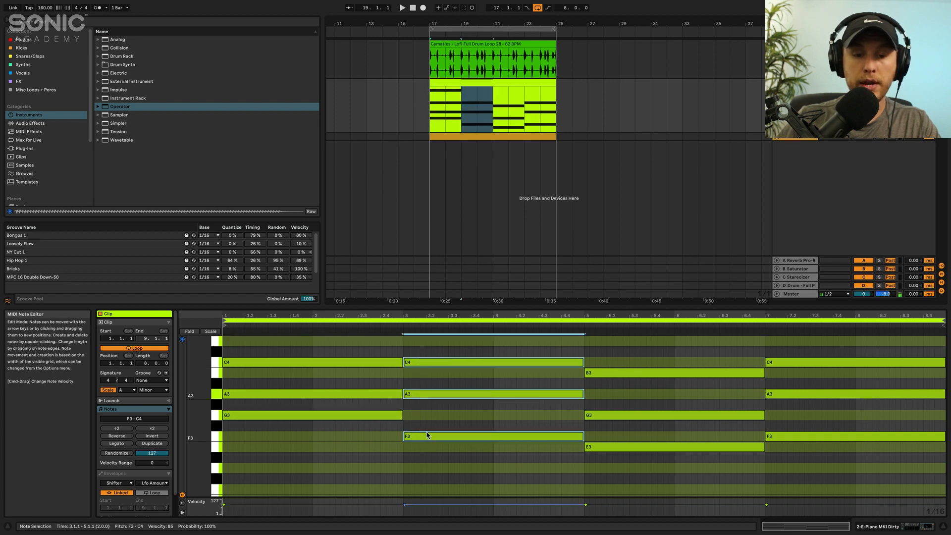
{"action": "left_click", "coordinate": [427, 437]}
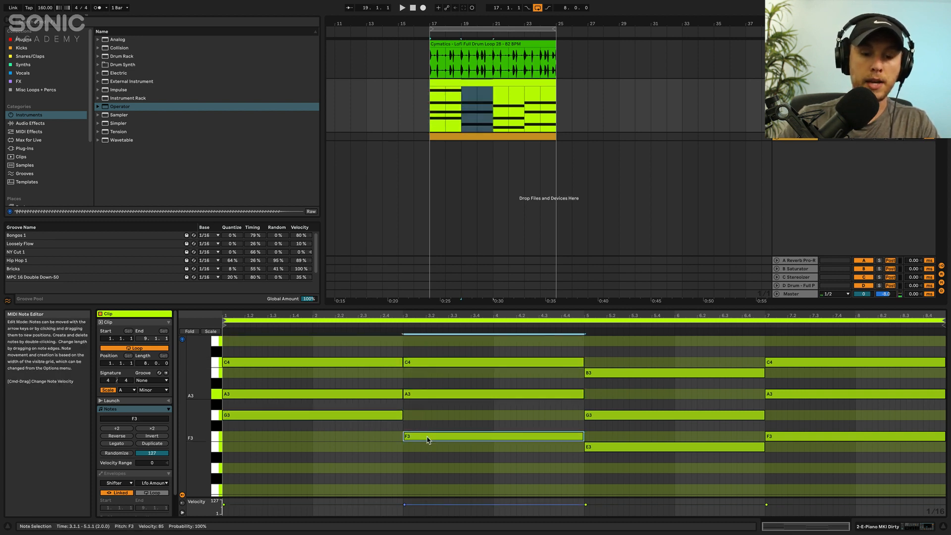
{"action": "key", "text": "Down"}
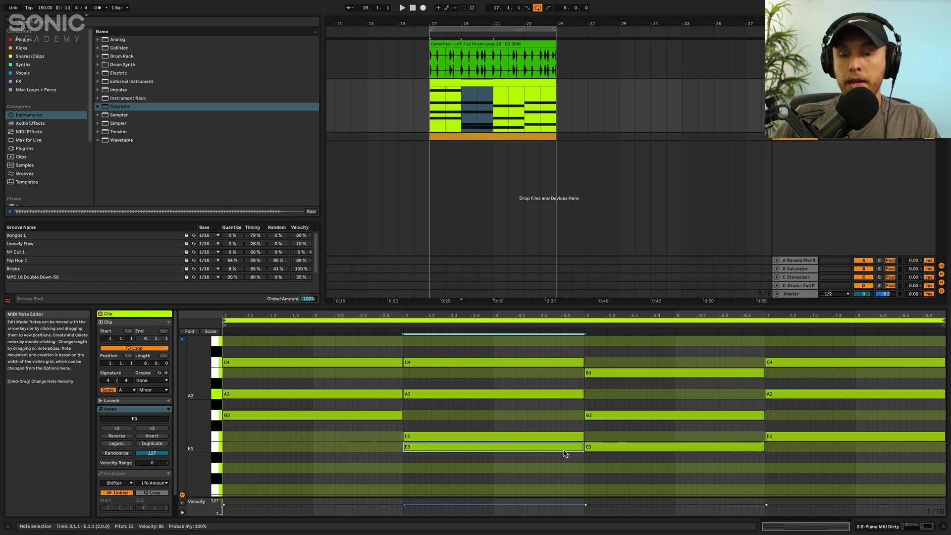
- Duplicate the E3 note at bar 5 down two semitones to D3 to add the seventh to the third chord
{"action": "left_click", "coordinate": [621, 464]}
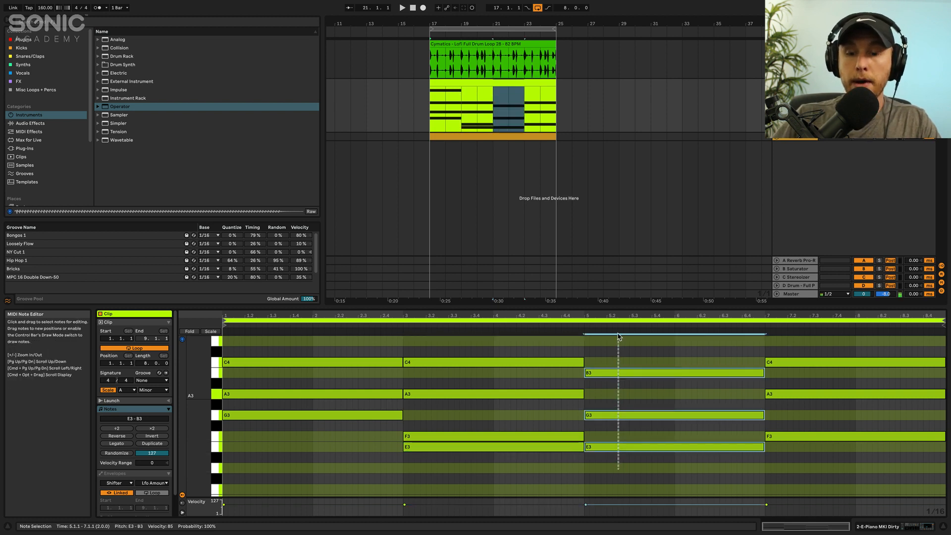
{"action": "left_click", "coordinate": [622, 448]}
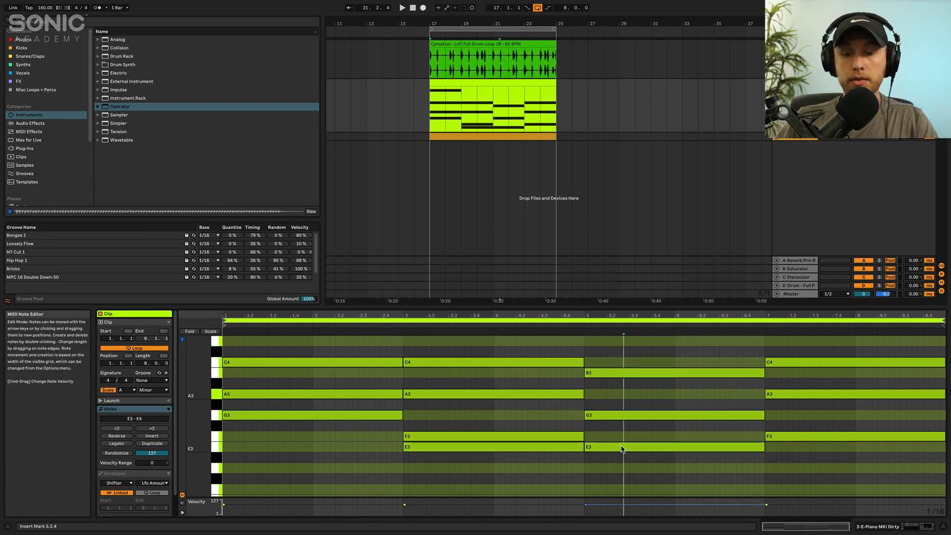
{"action": "key", "text": "super+c"}
{"action": "key", "text": "super+v"}
{"action": "key", "text": "Down"}
{"action": "key", "text": "Down"}
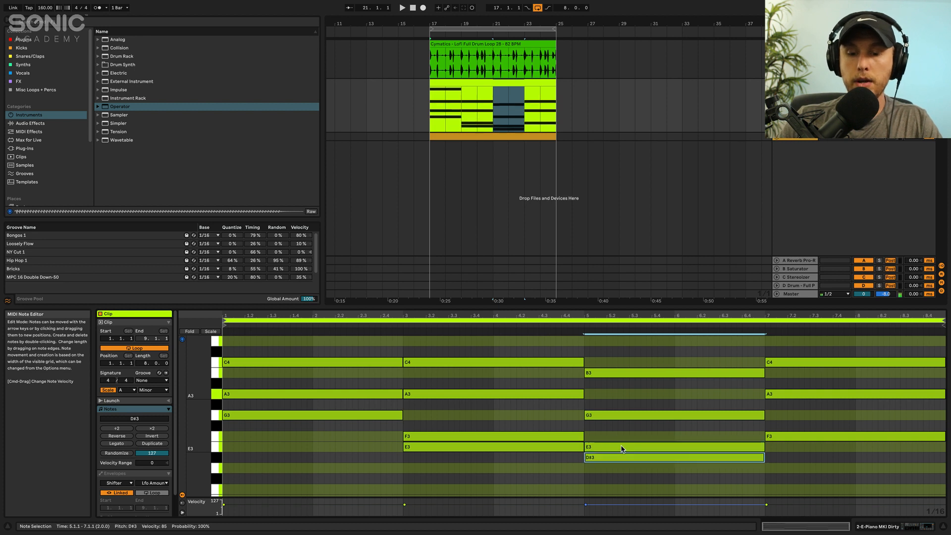
- Duplicate the F3 note at bar 7 down one semitone to E3 to add the seventh to the fourth chord
{"action": "left_click", "coordinate": [796, 438]}
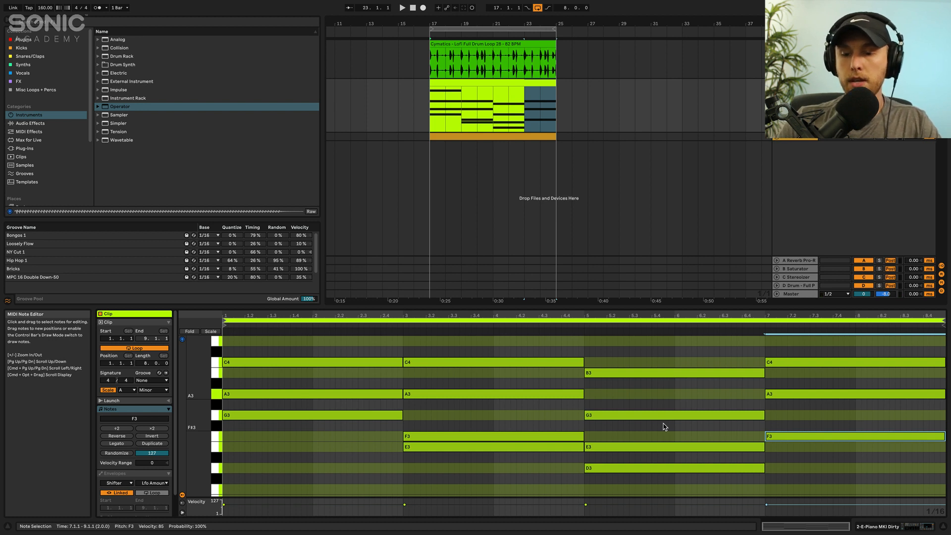
{"action": "key", "text": "super+c"}
{"action": "key", "text": "super+v"}
{"action": "key", "text": "Down"}
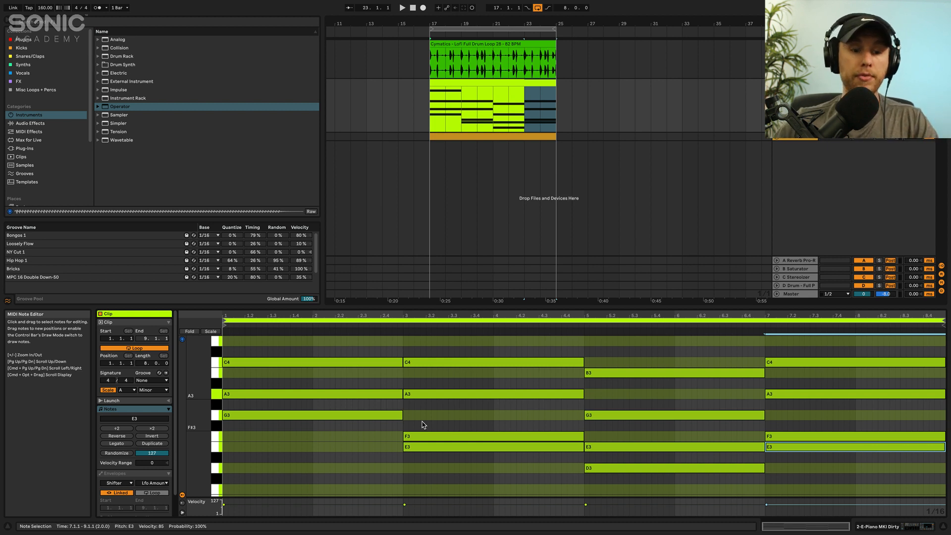
- Transpose the four added seventh notes G3, E3, D3 and E3 up one octave to the top of their chords
{"action": "left_click", "coordinate": [327, 419]}
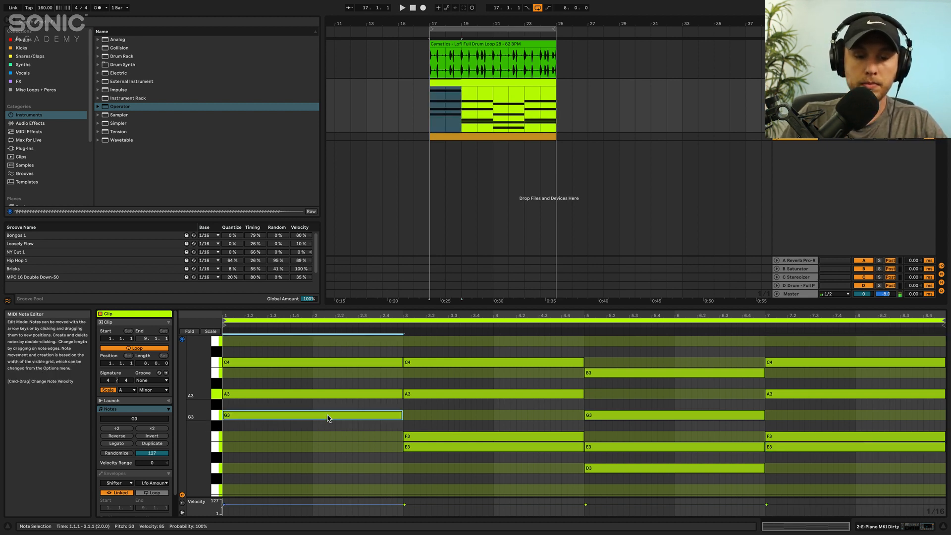
{"action": "left_click", "coordinate": [427, 450], "text": "shift"}
{"action": "left_click", "coordinate": [591, 468], "text": "shift"}
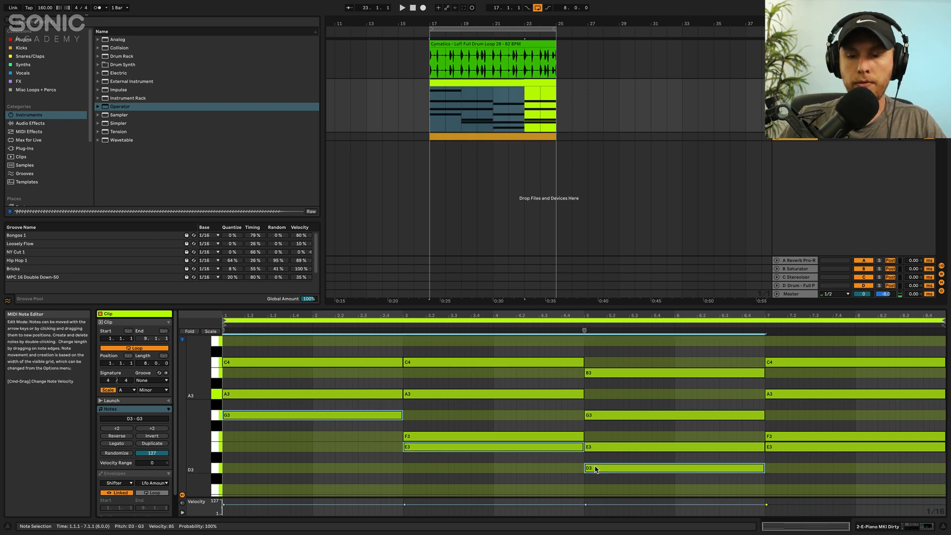
{"action": "left_click", "coordinate": [809, 449], "text": "shift"}
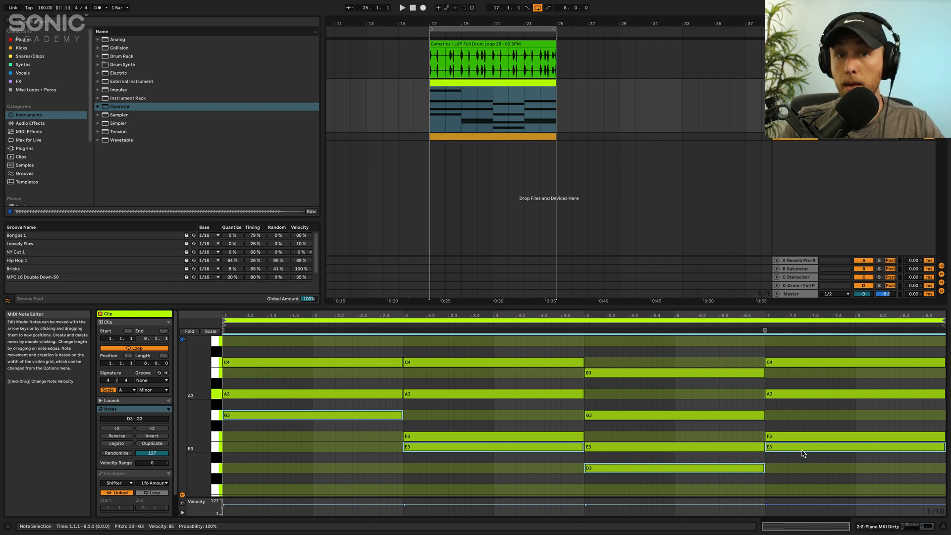
{"action": "key", "text": "shift+Up"}
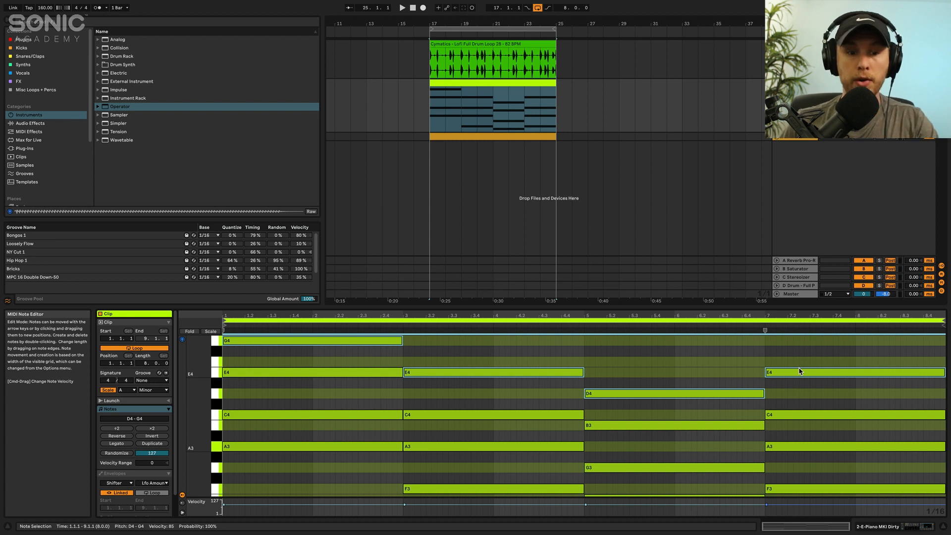
- Play the progression with the four seventh notes deactivated and again with them reactivated to compare the sound
{"action": "key", "text": "0"}
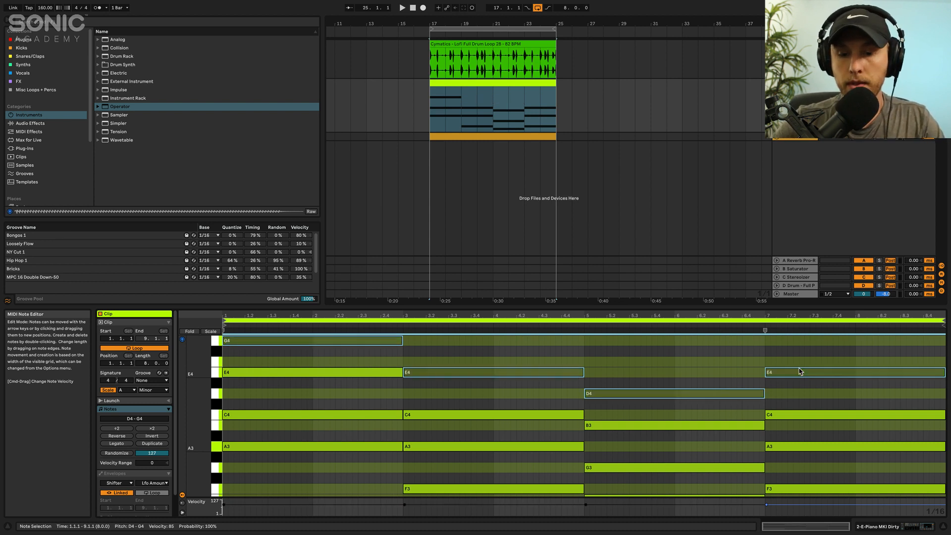
{"action": "key", "text": "space"}
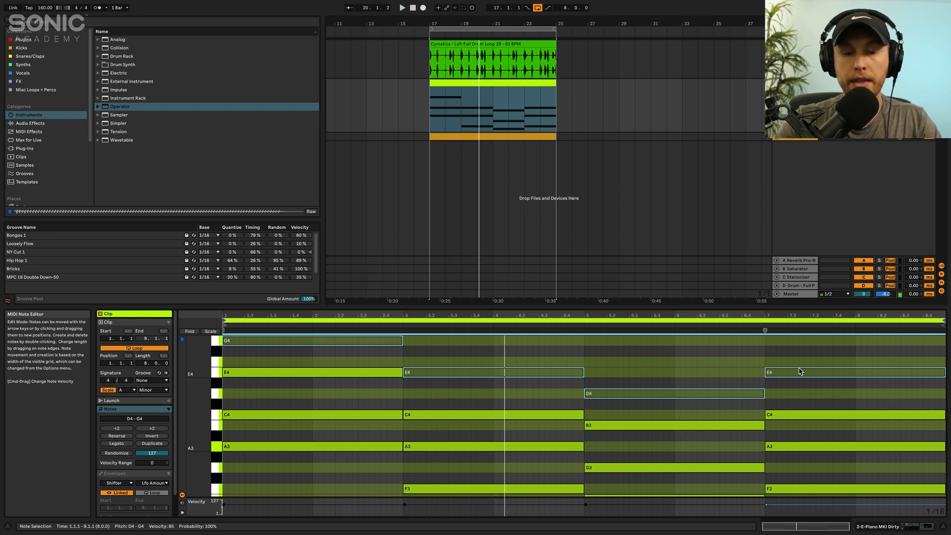
{"action": "key", "text": "0"}
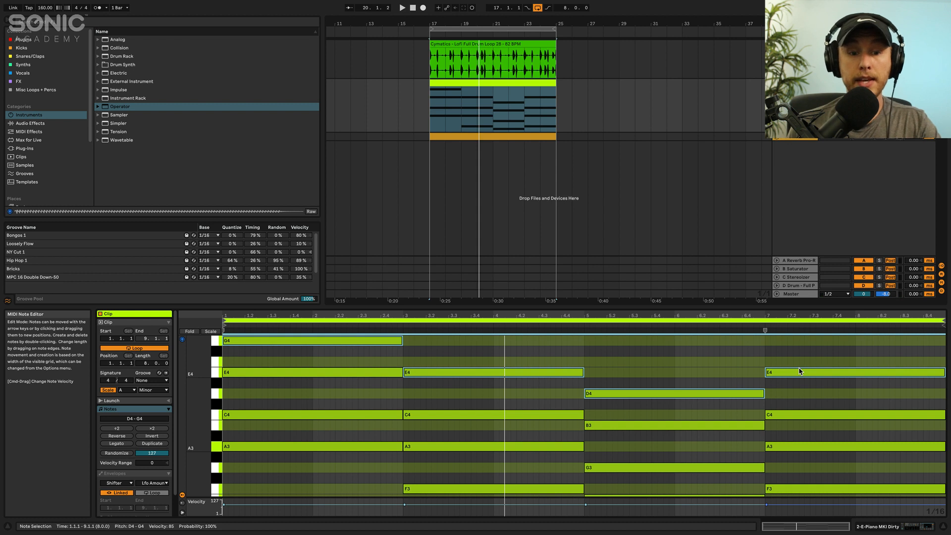
{"action": "key", "text": "space"}
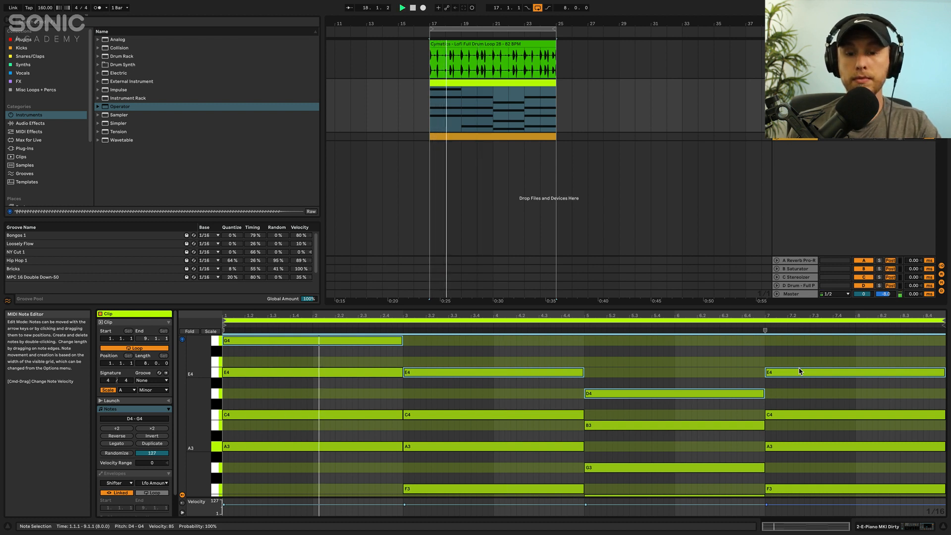